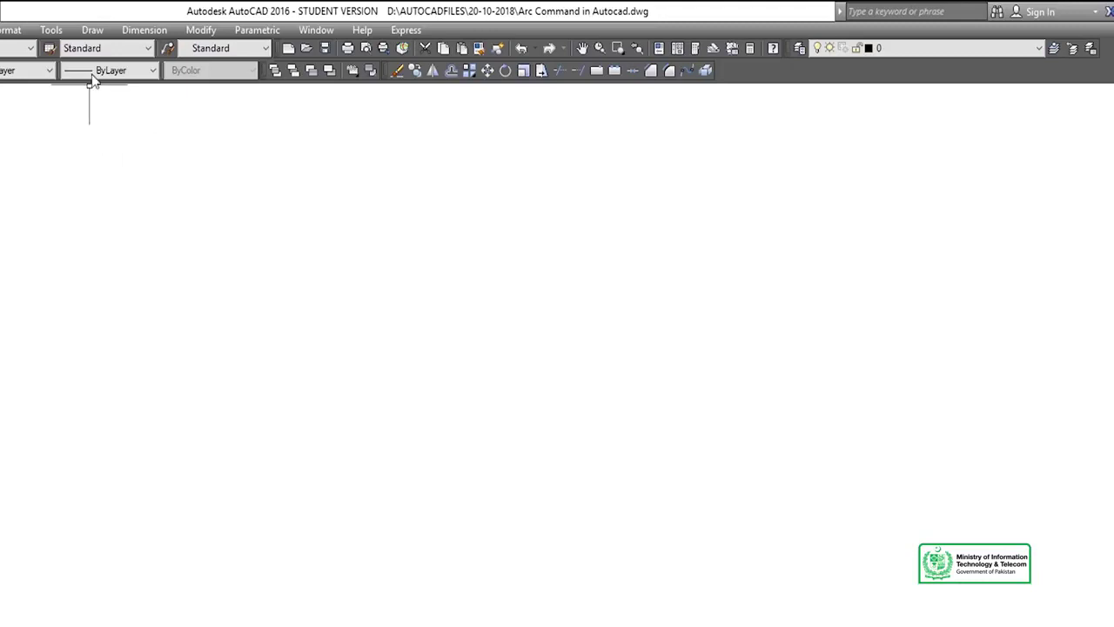
Draw a circle with the Center, Radius method, placing its centre freely and setting the radius to 10'
left_click(93, 30)
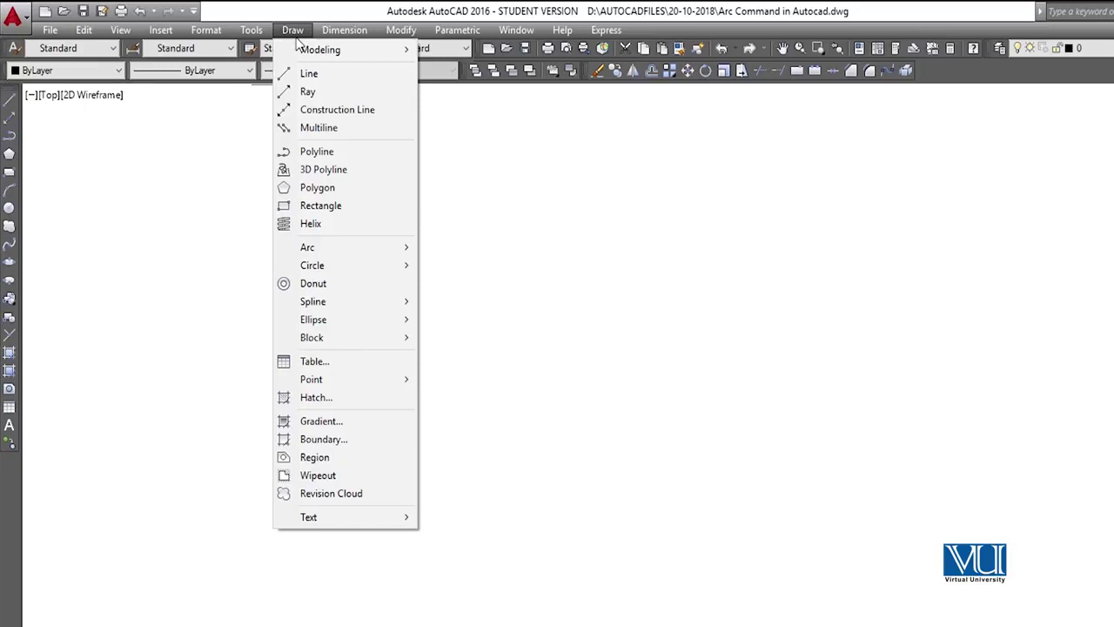
mouse_move(377, 268)
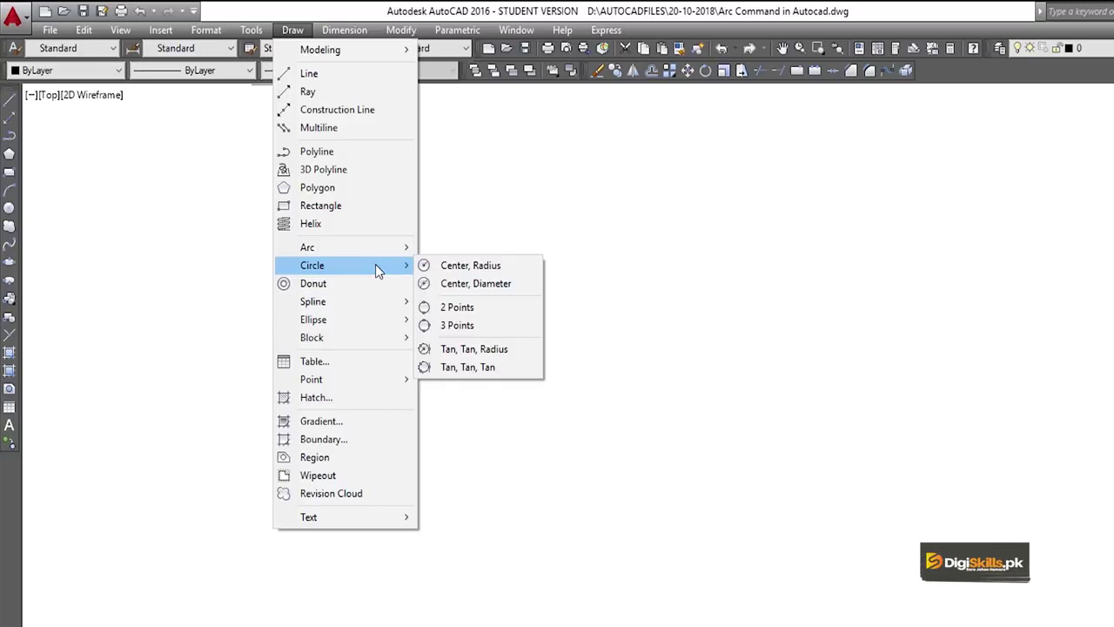
mouse_move(390, 249)
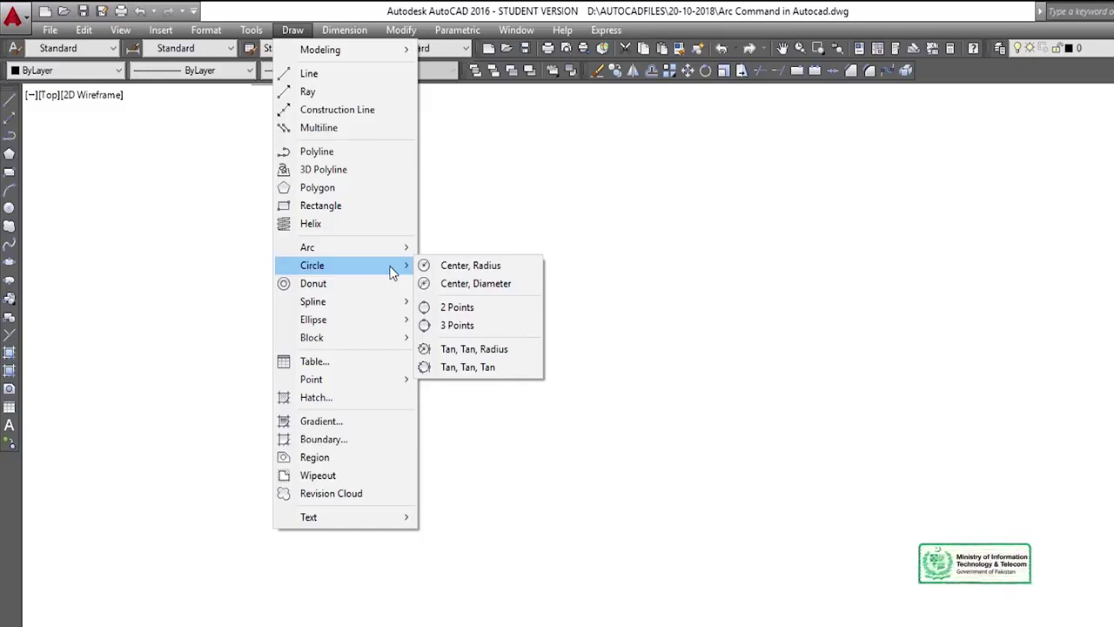
left_click(431, 268)
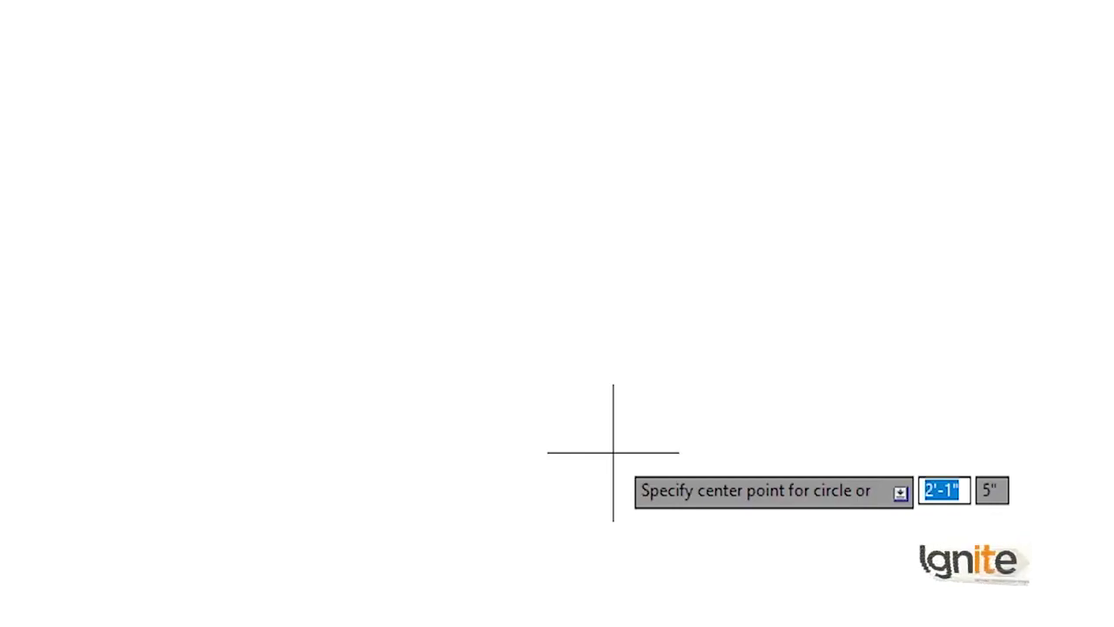
left_click(383, 309)
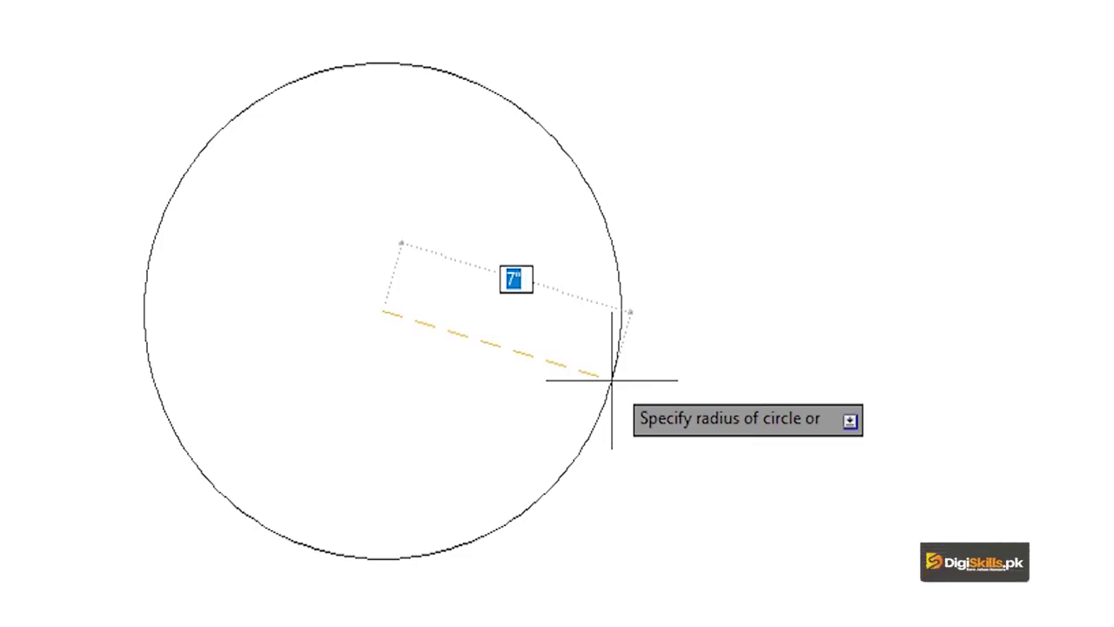
type("10")
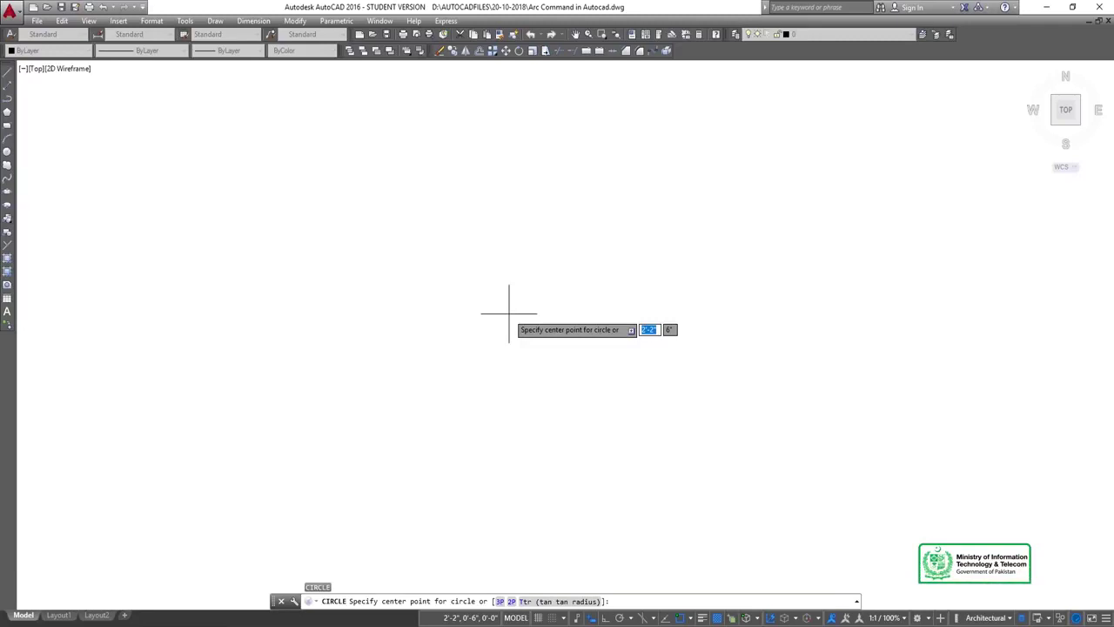
key("Escape")
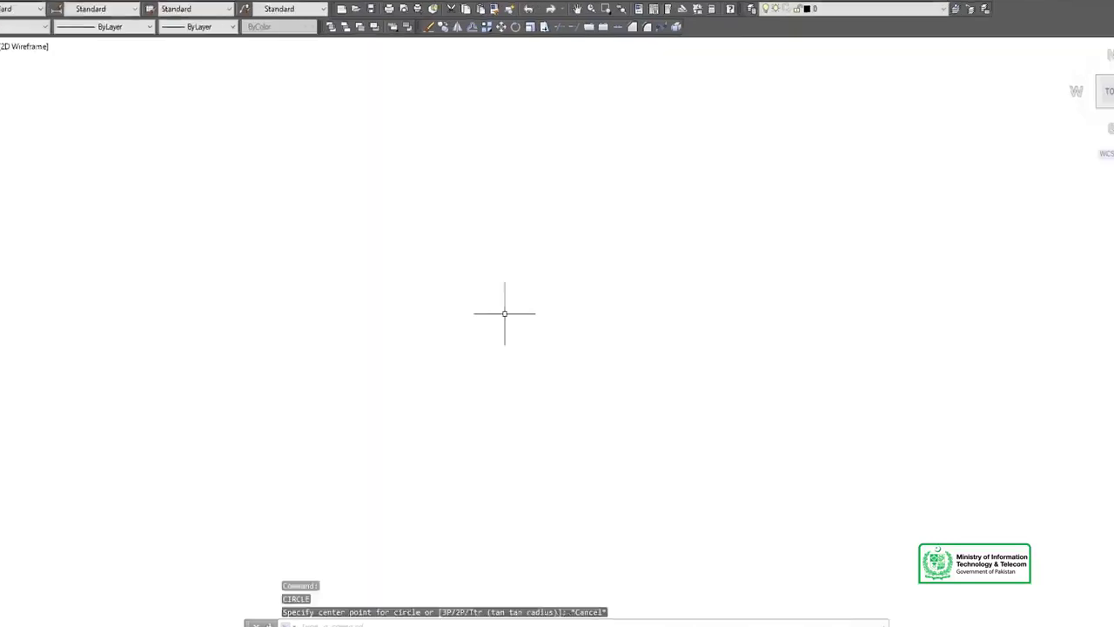
Zoom to the drawing extents and frame the whole circle with free space around it
type("z")
key("Return")
type("e")
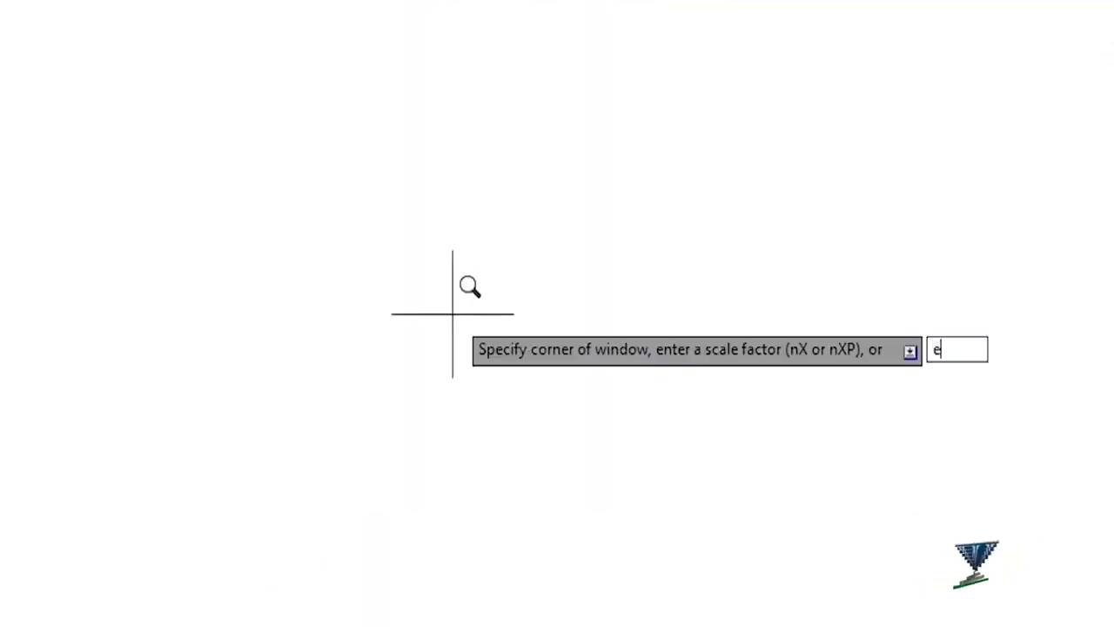
key("Return")
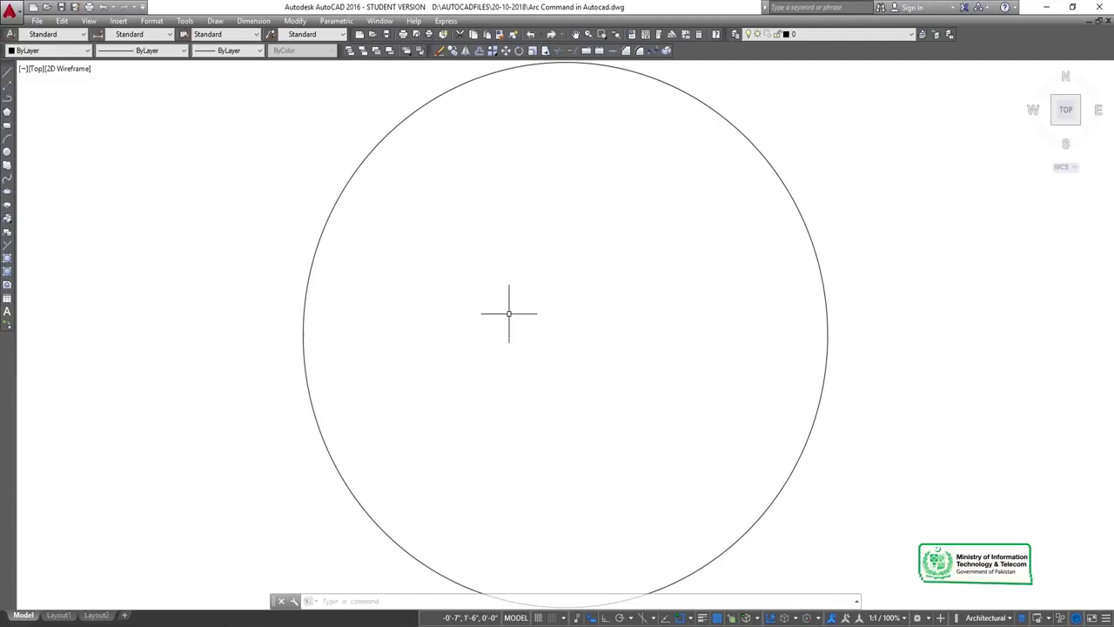
scroll(496, 353, "down", 5)
scroll(494, 353, "up", 5)
scroll(494, 353, "down", 3)
scroll(443, 363, "up", 3)
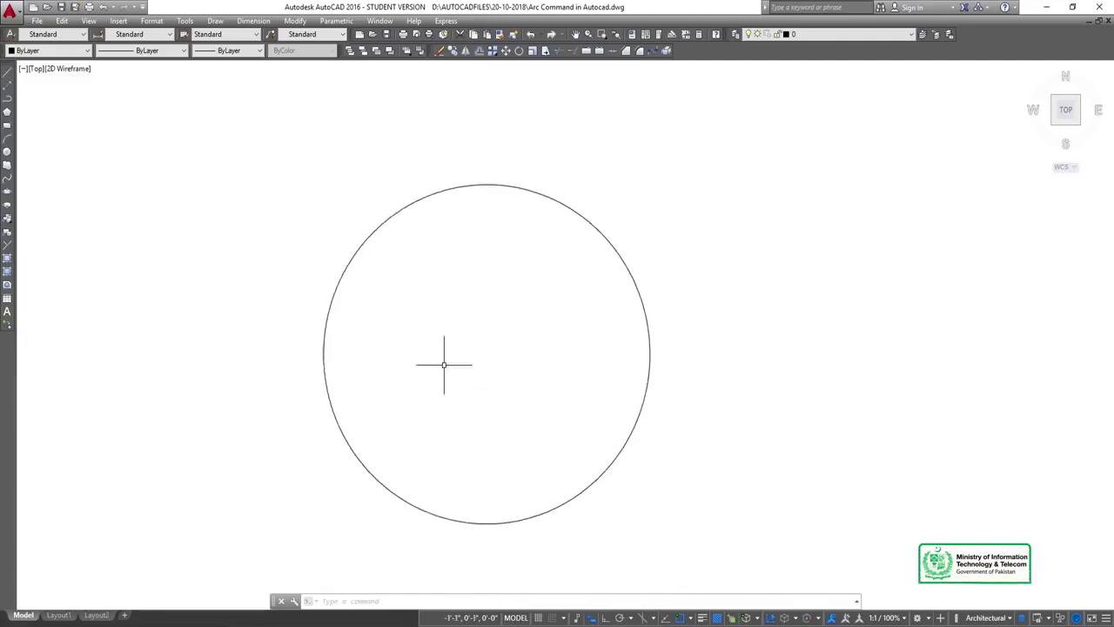
scroll(444, 365, "down", 1)
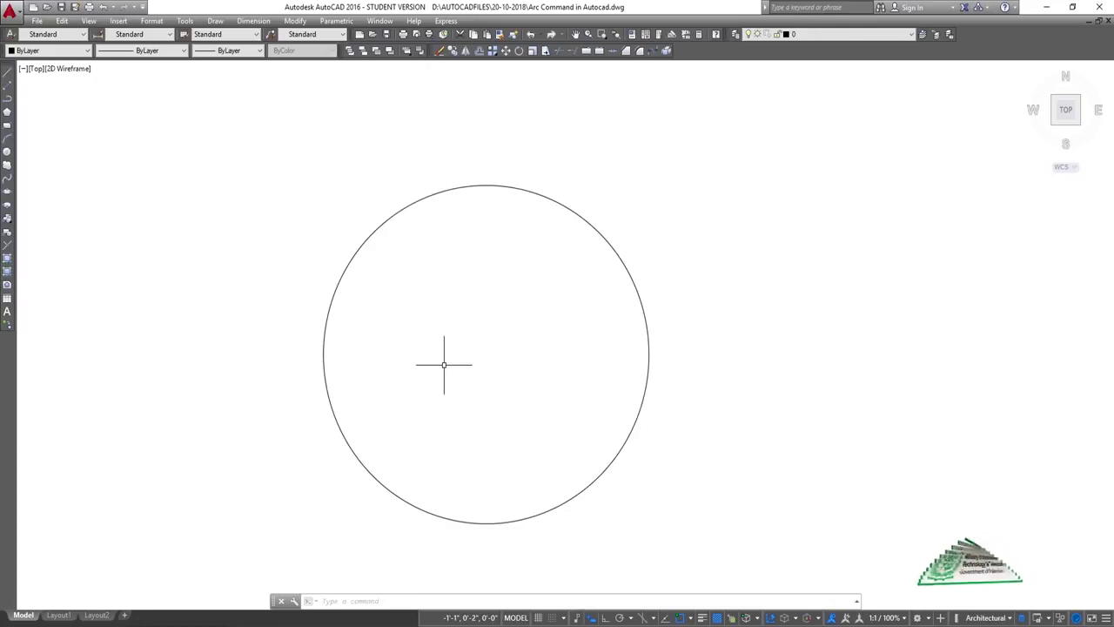
scroll(443, 365, "down", 2)
middle_click_drag(444, 365, 446, 315)
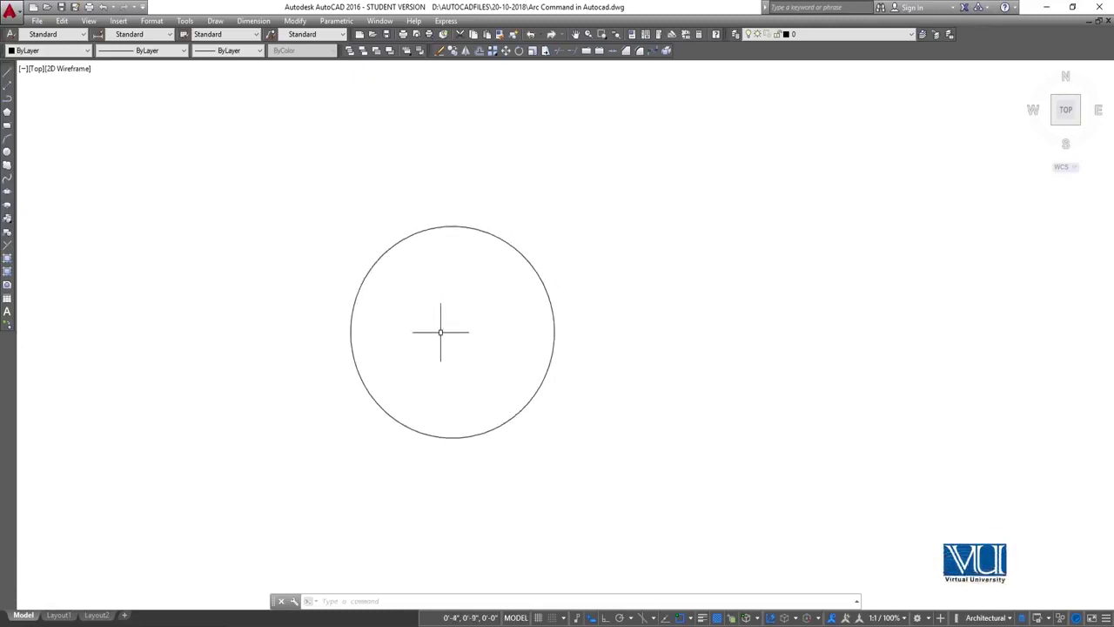
mouse_move(487, 336)
middle_mouse_down()
mouse_move(395, 365)
mouse_move(412, 329)
middle_mouse_up()
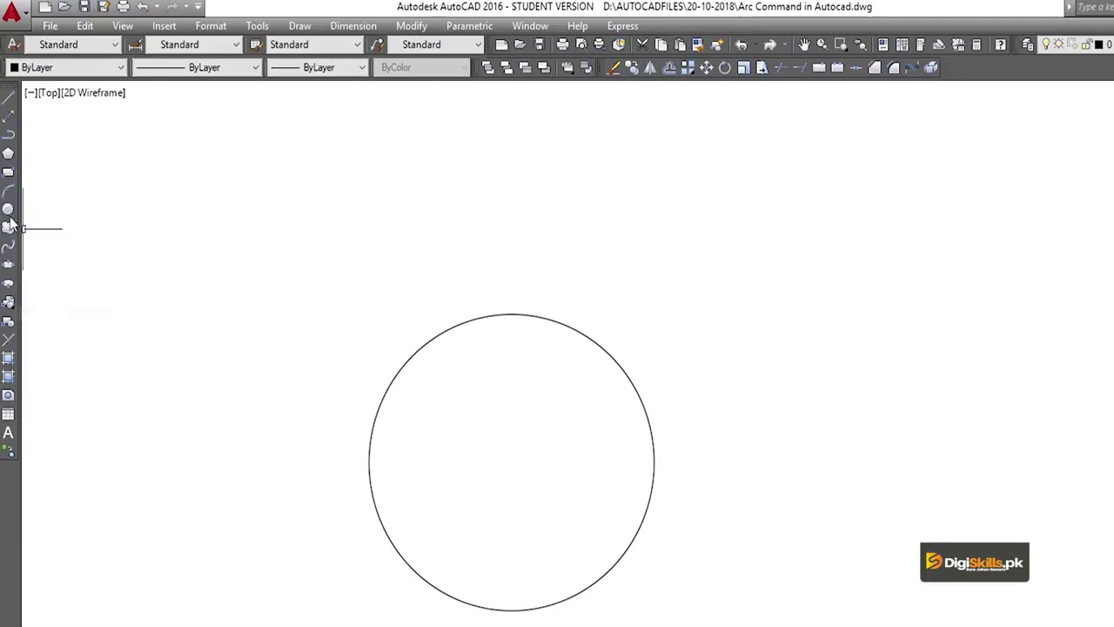
Draw a second circle with a radius of about 10'-5" to the right of the first one
left_click(8, 212)
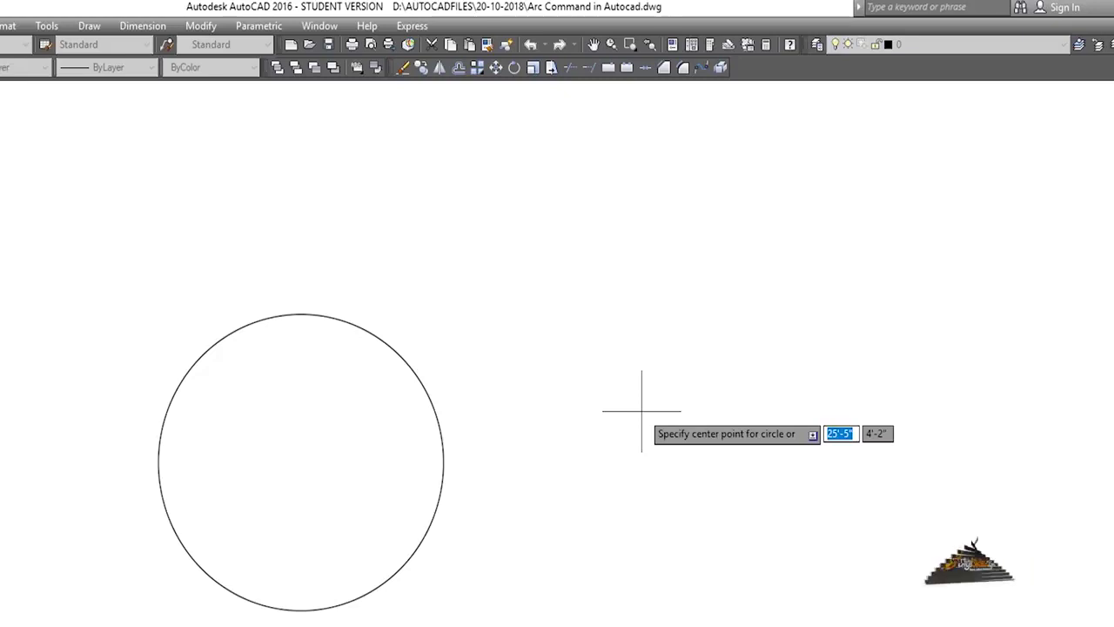
left_click(637, 380)
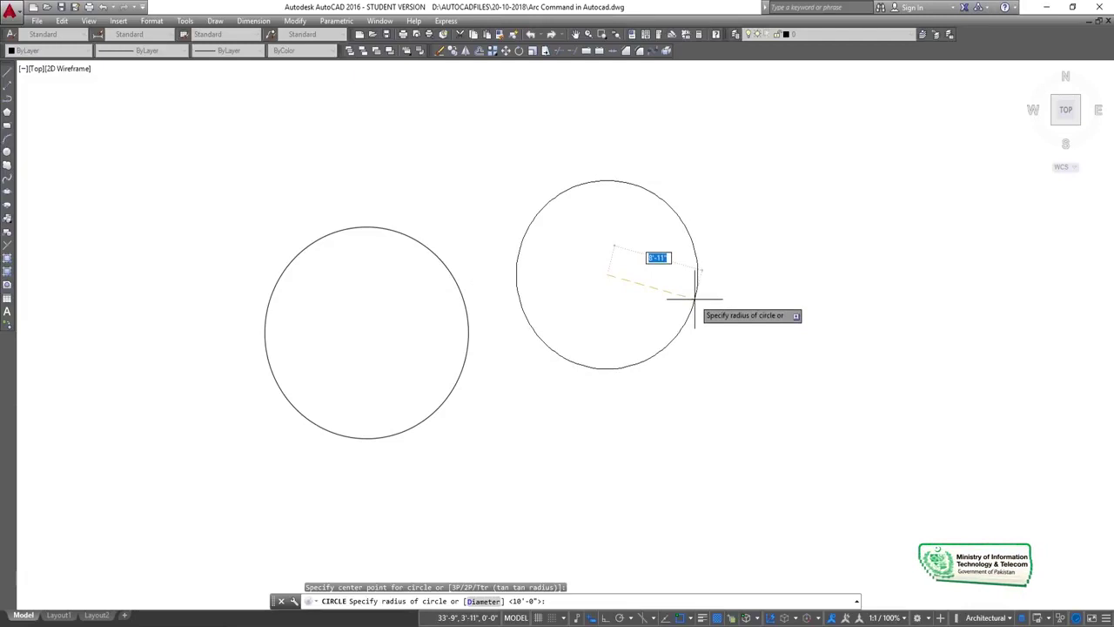
left_click(687, 348)
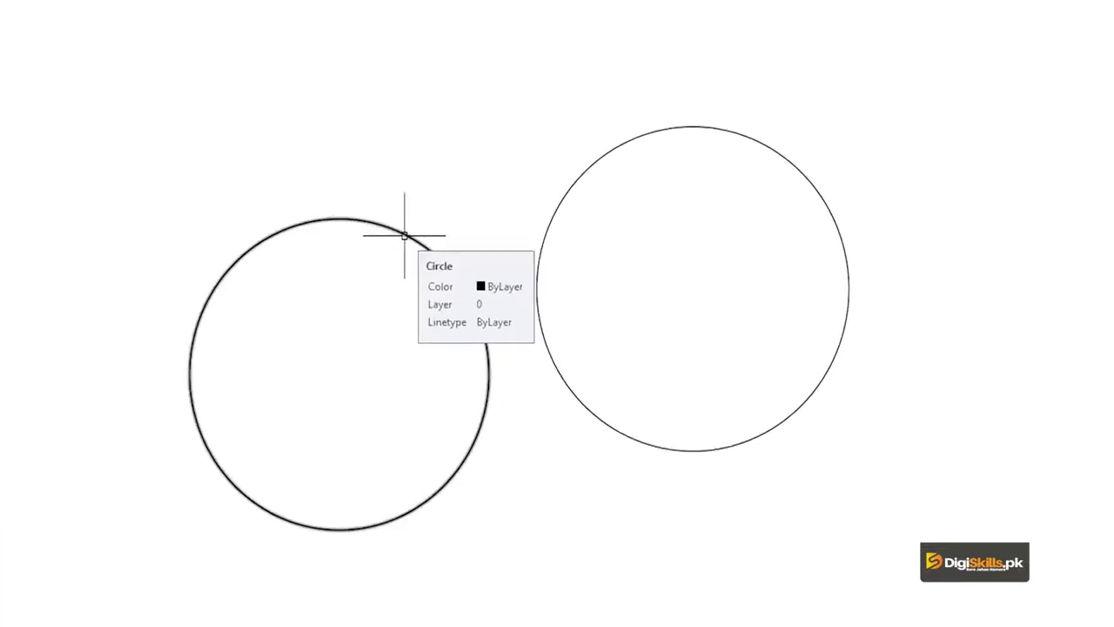
Set the Standard dimension style's primary units to Architectural with a precision of 0'-0"
type("d")
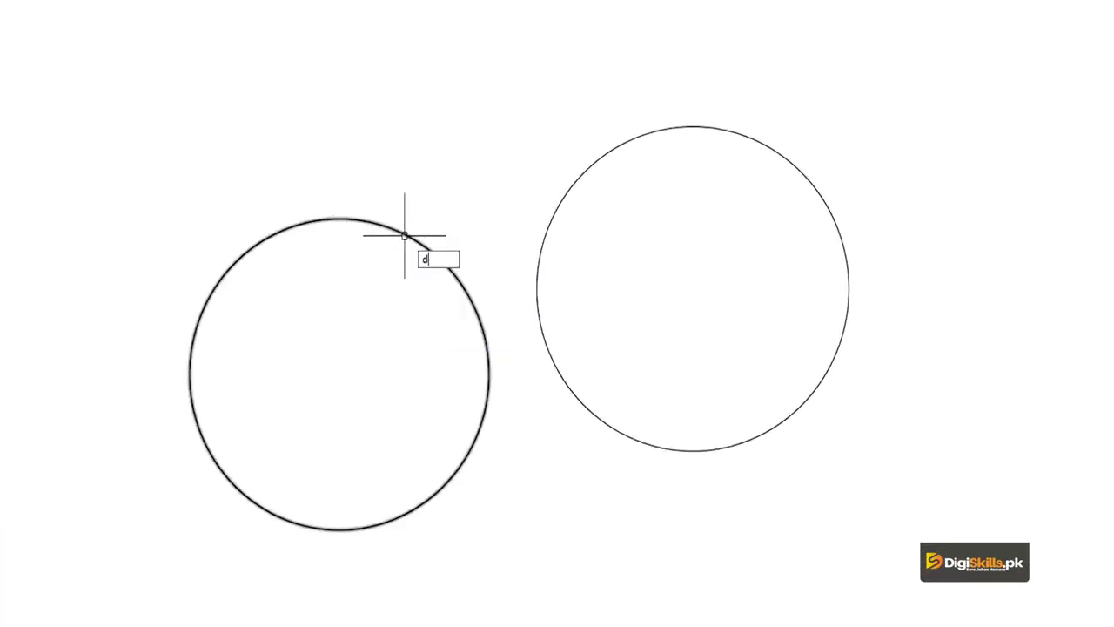
key("Return")
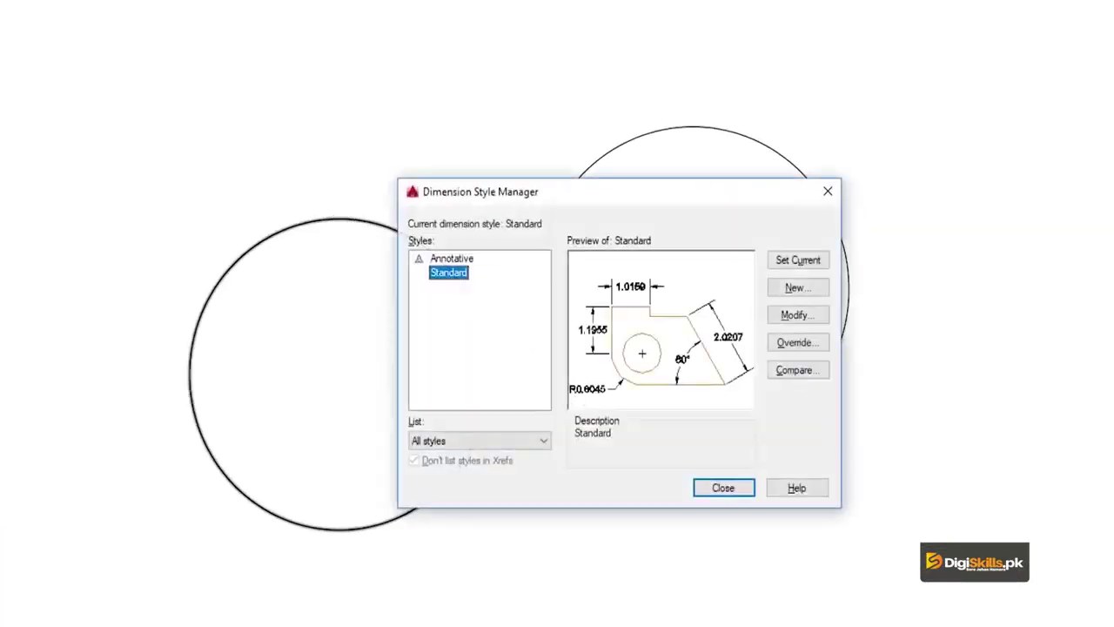
left_click(810, 321)
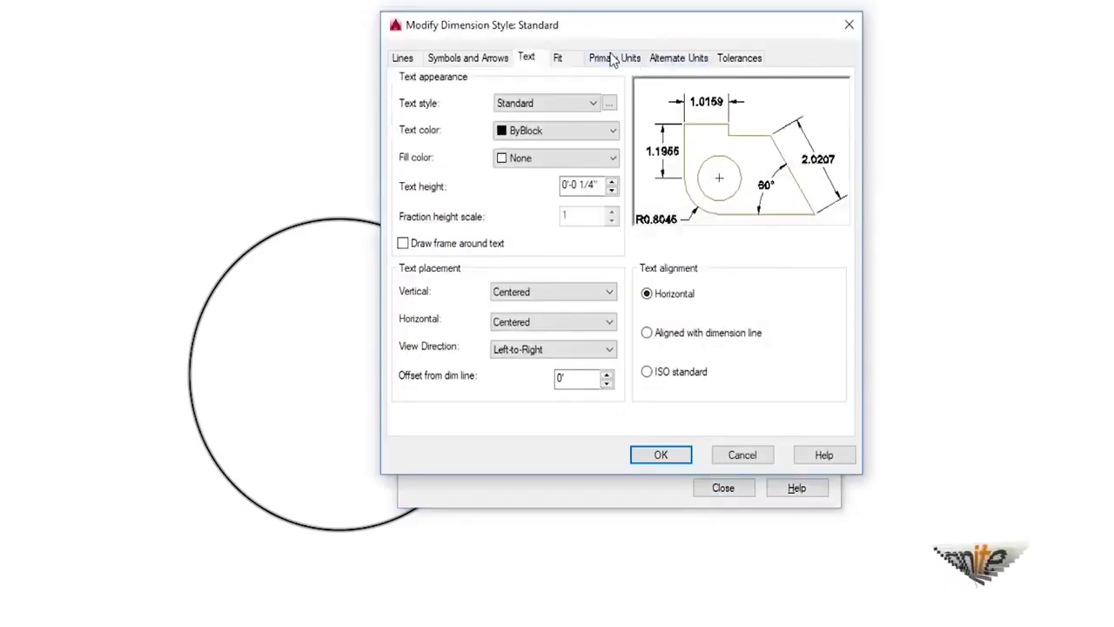
left_click(612, 57)
left_click(570, 94)
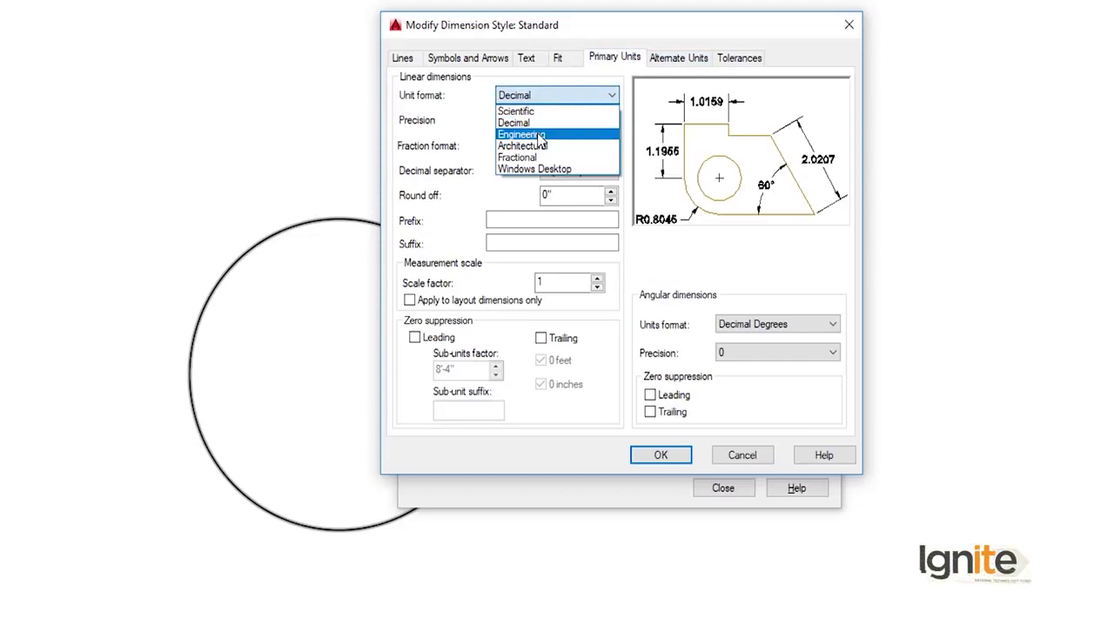
left_click(540, 137)
left_click(542, 96)
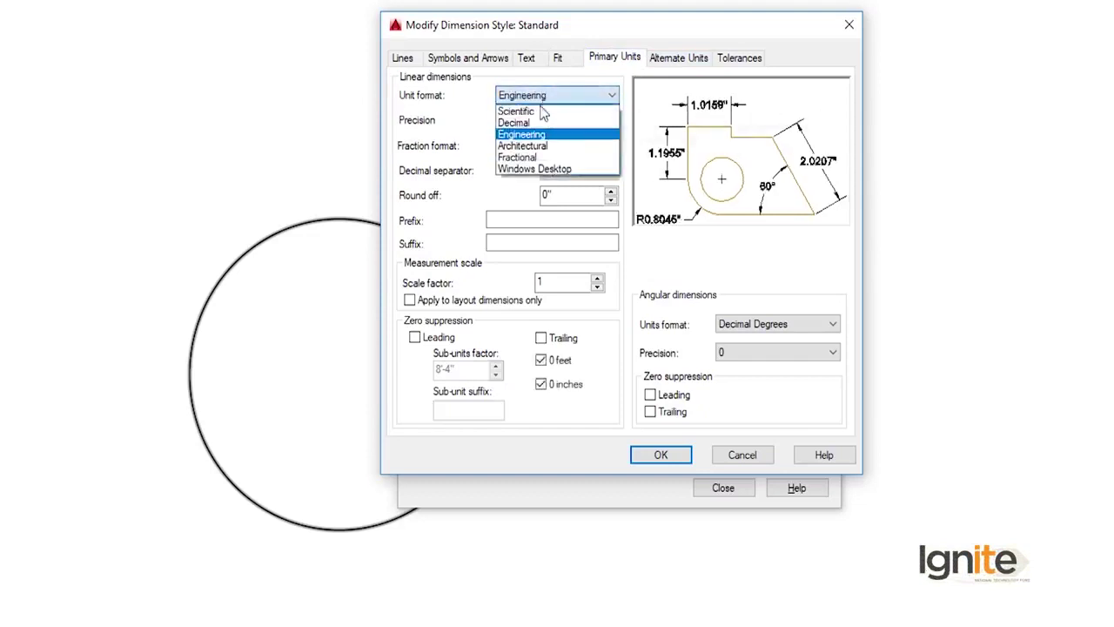
left_click(535, 145)
left_click(540, 120)
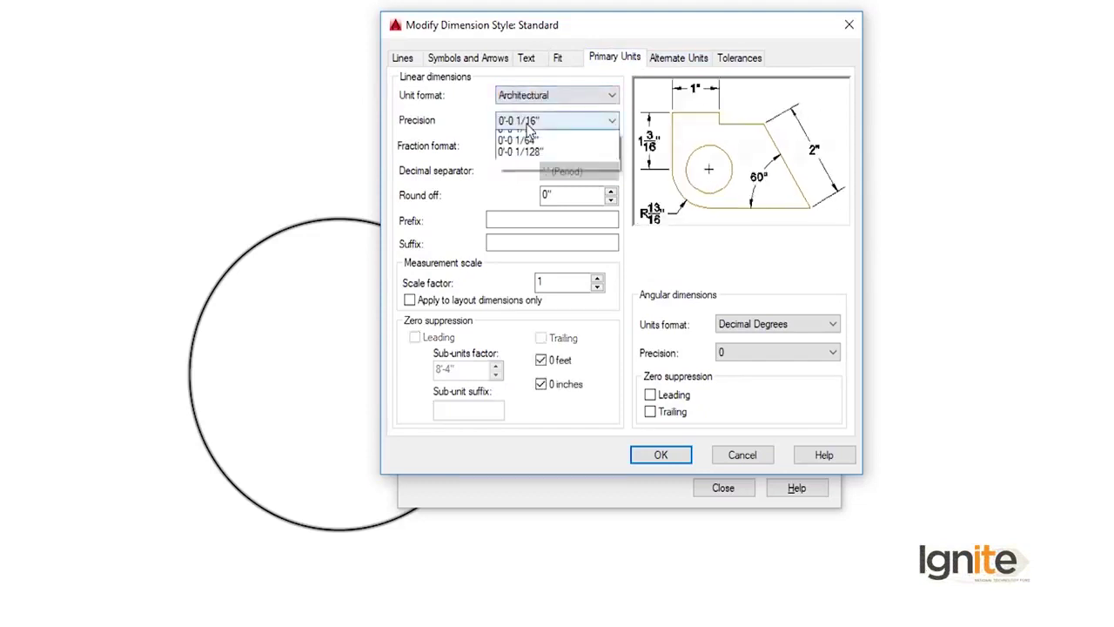
left_click(535, 138)
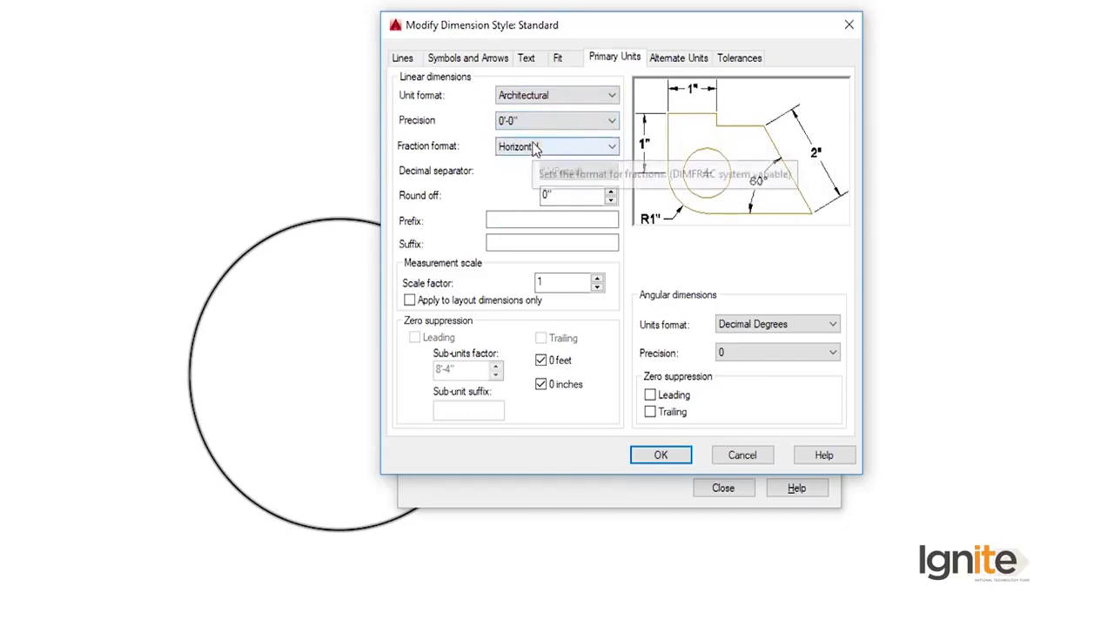
Set the Standard dimension style's text height to 7' and apply the style changes
left_click(528, 60)
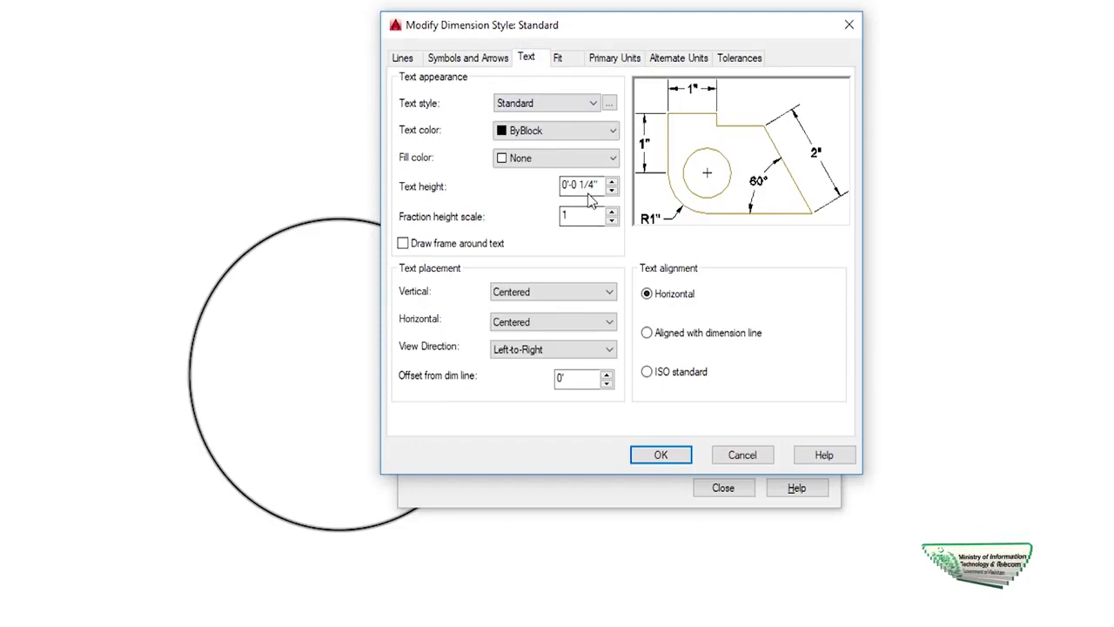
left_click_drag(600, 185, 529, 211)
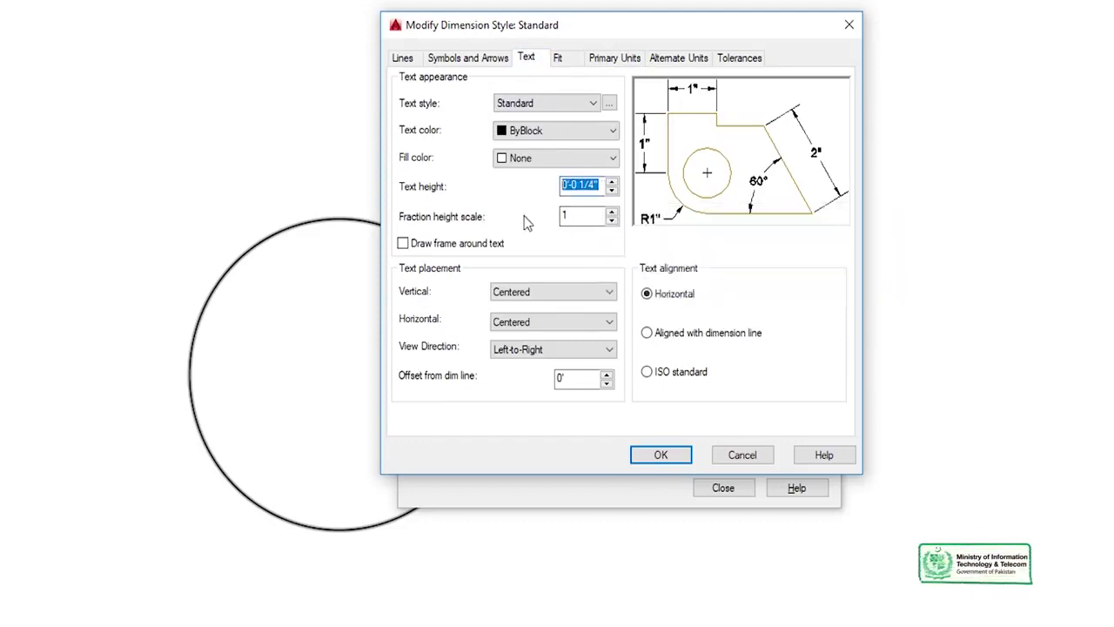
type("7'")
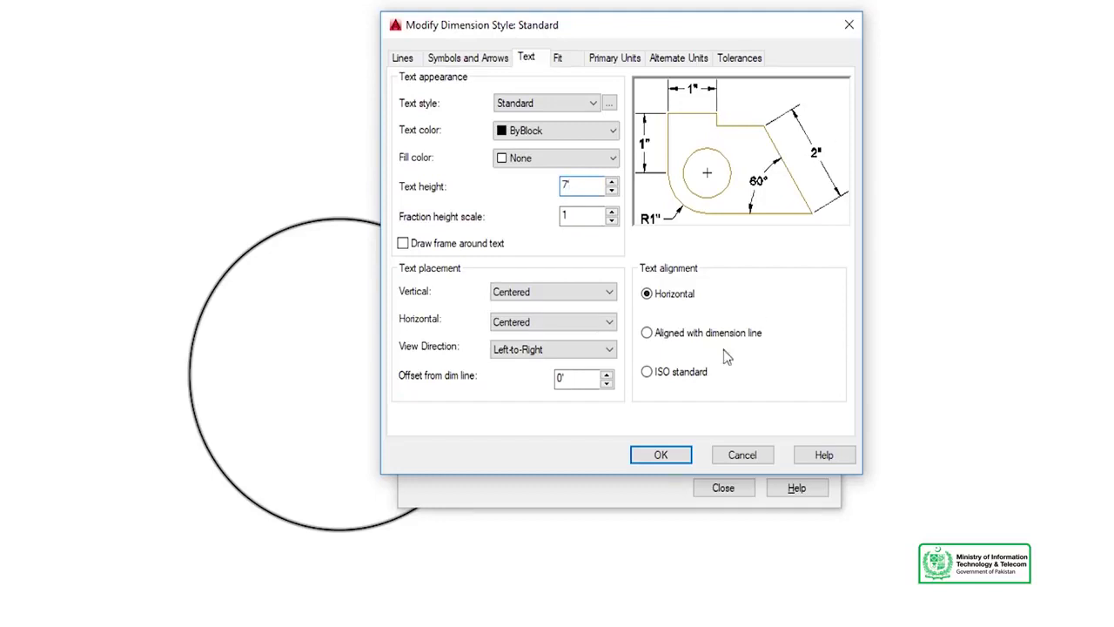
left_click(659, 448)
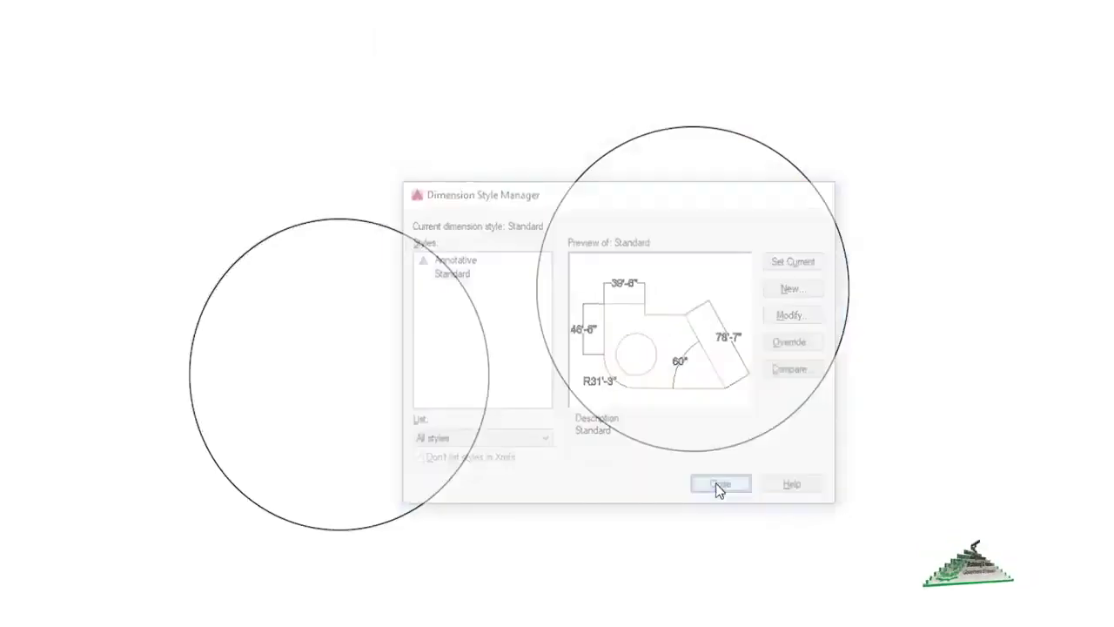
Add a radius dimension to the left circle, placing its text outside at the upper left
left_click(352, 26)
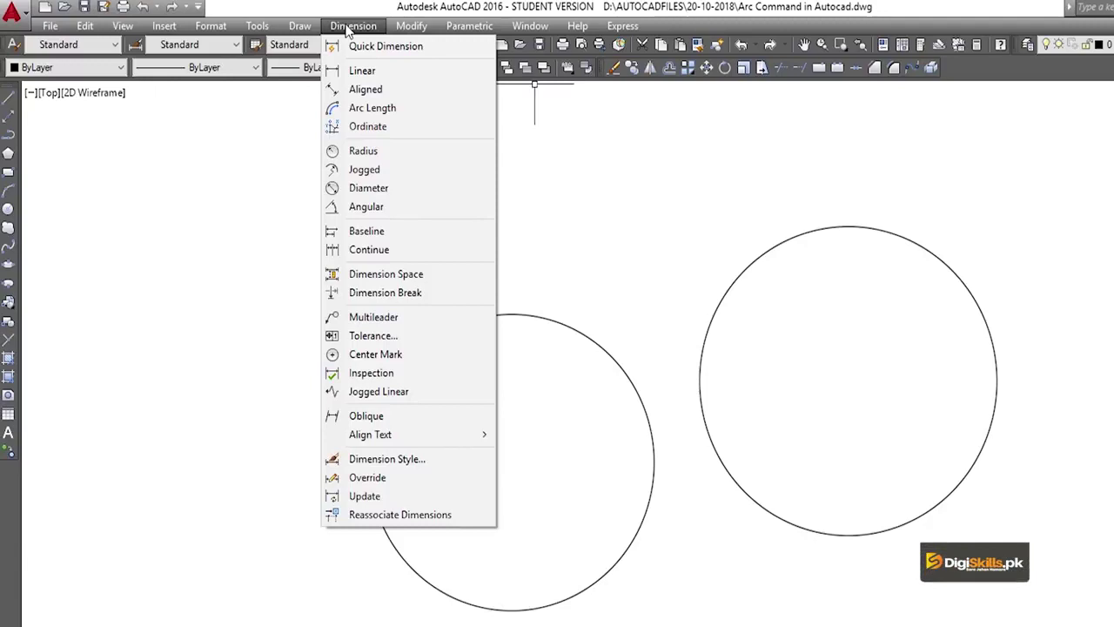
left_click(374, 152)
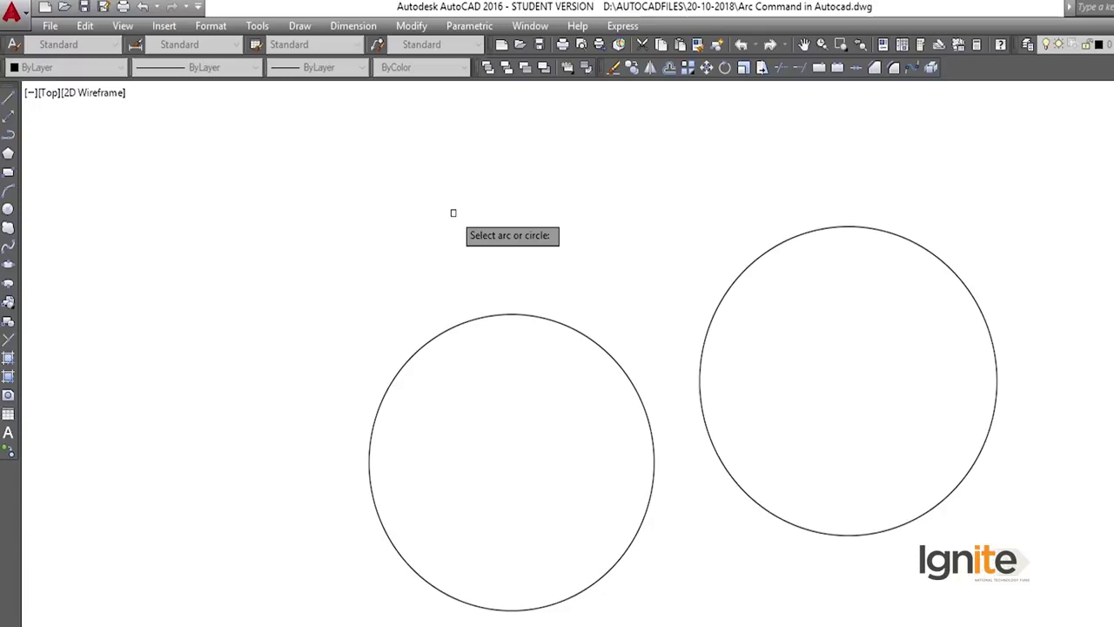
left_click(493, 316)
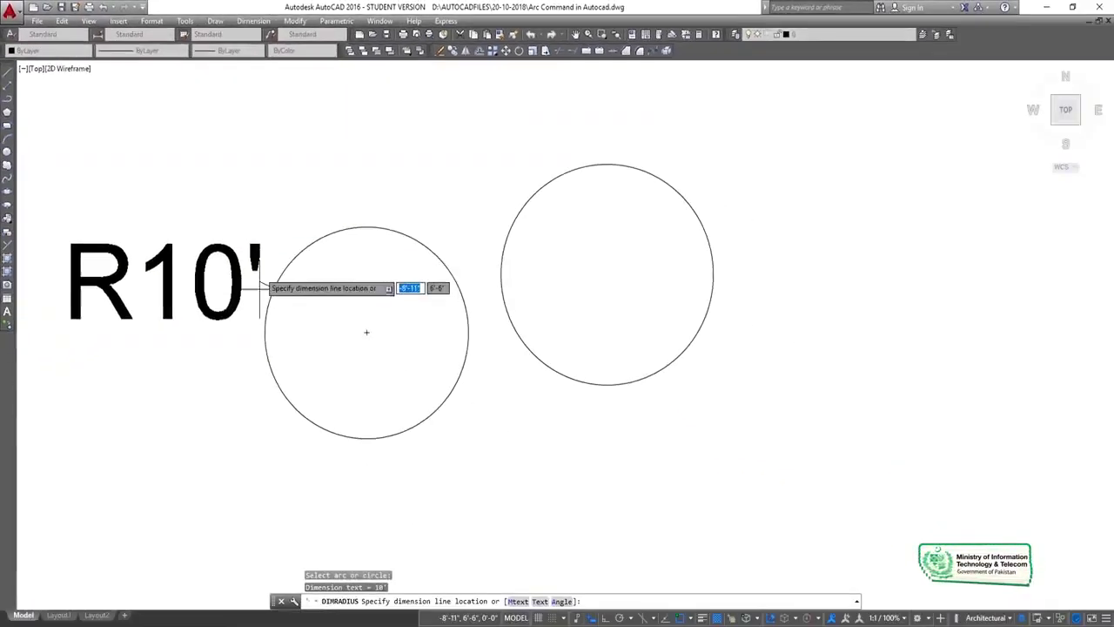
left_click(315, 176)
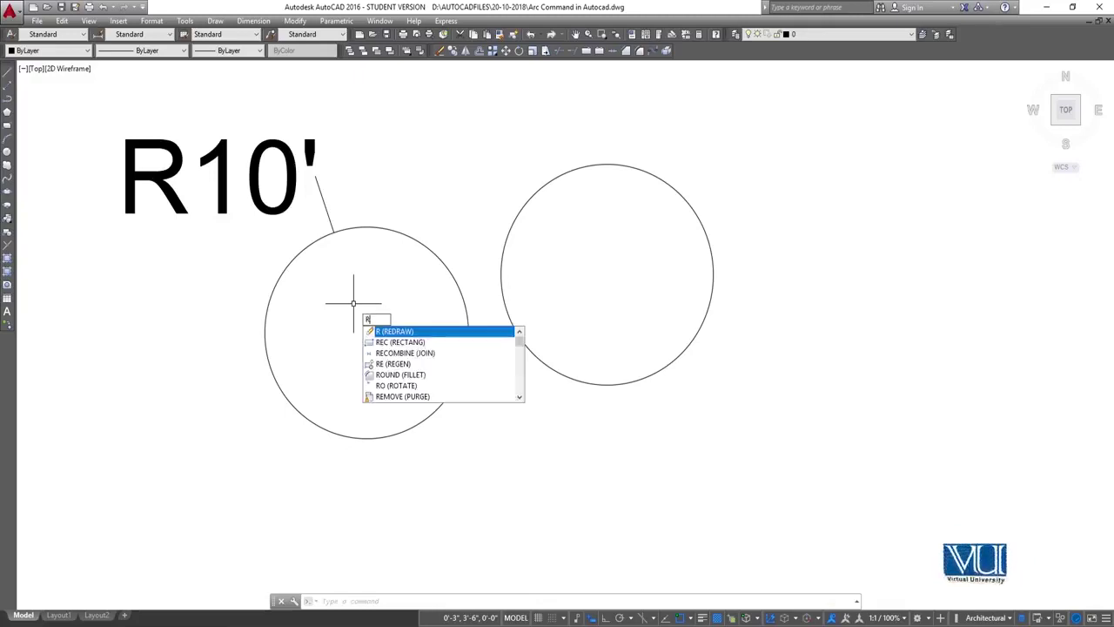
Draw a third, slightly smaller circle freehand in the empty area to the upper right of the second circle
key("BackSpace")
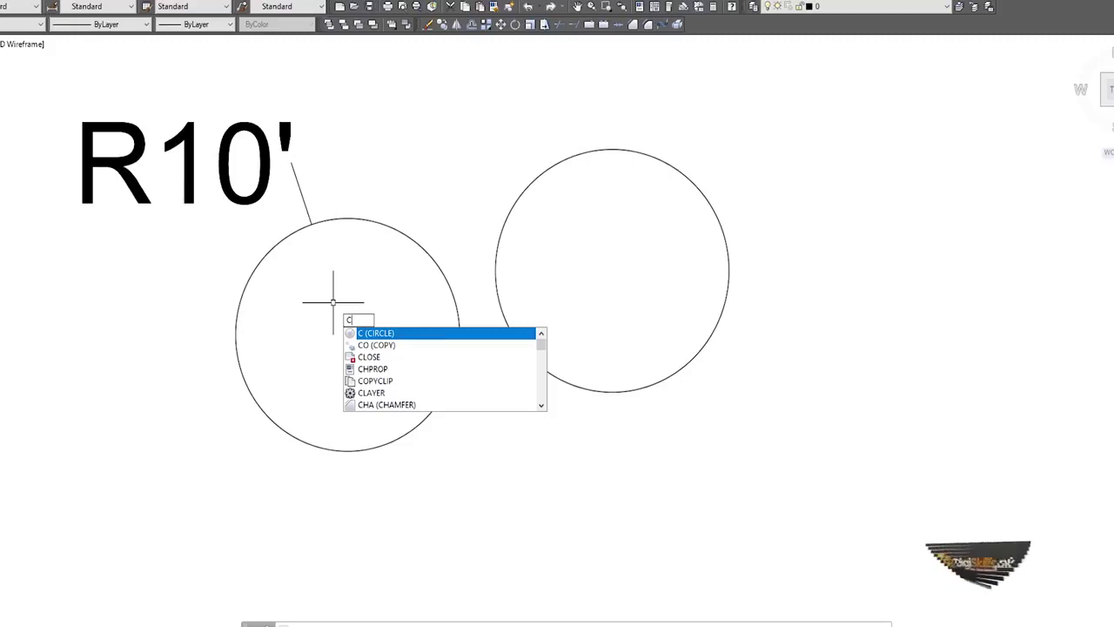
key("Return")
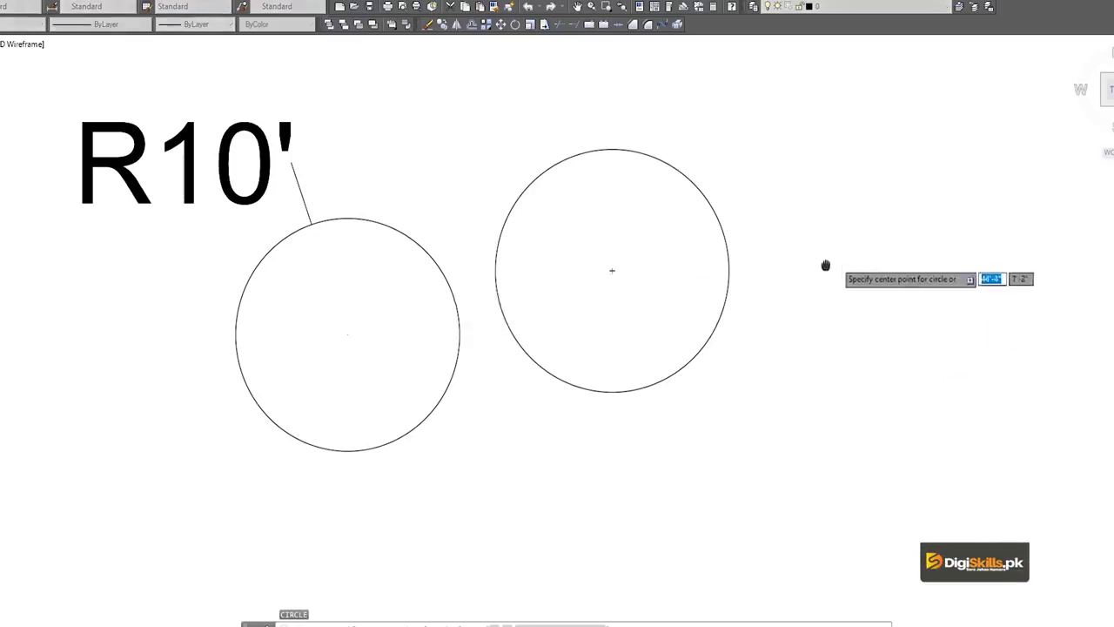
middle_click_drag(823, 267, 490, 380)
left_click(606, 246)
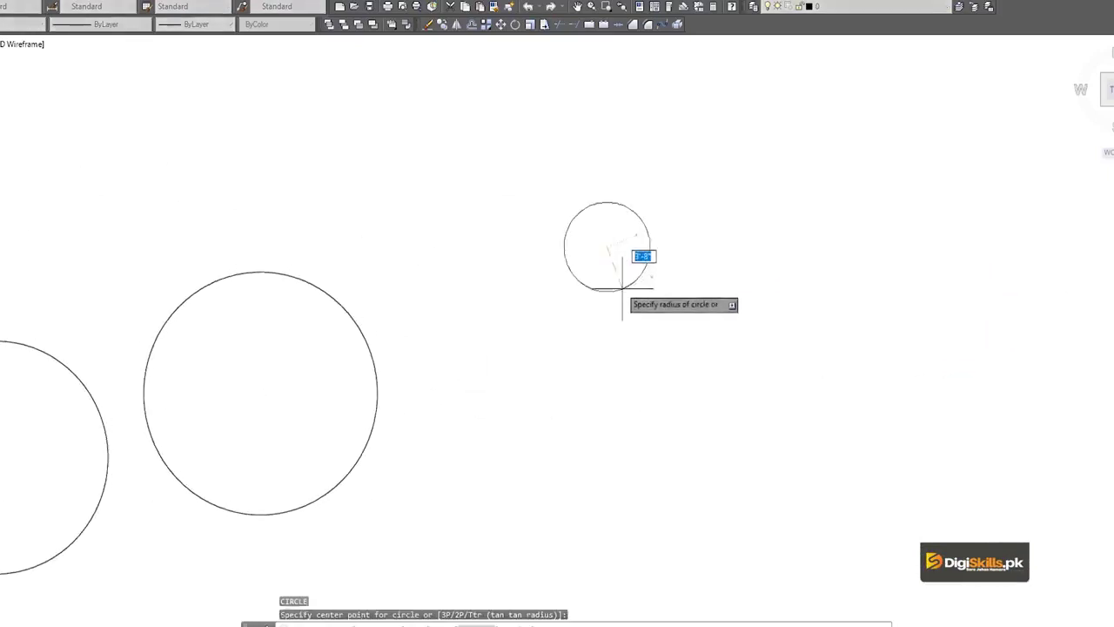
left_click(646, 341)
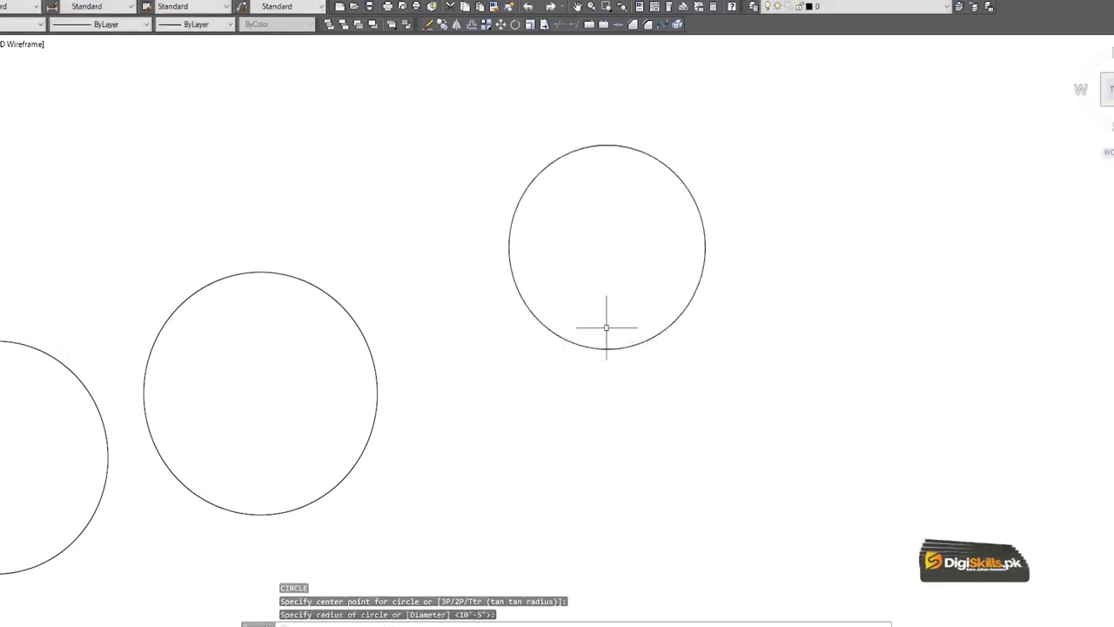
left_click(181, 0)
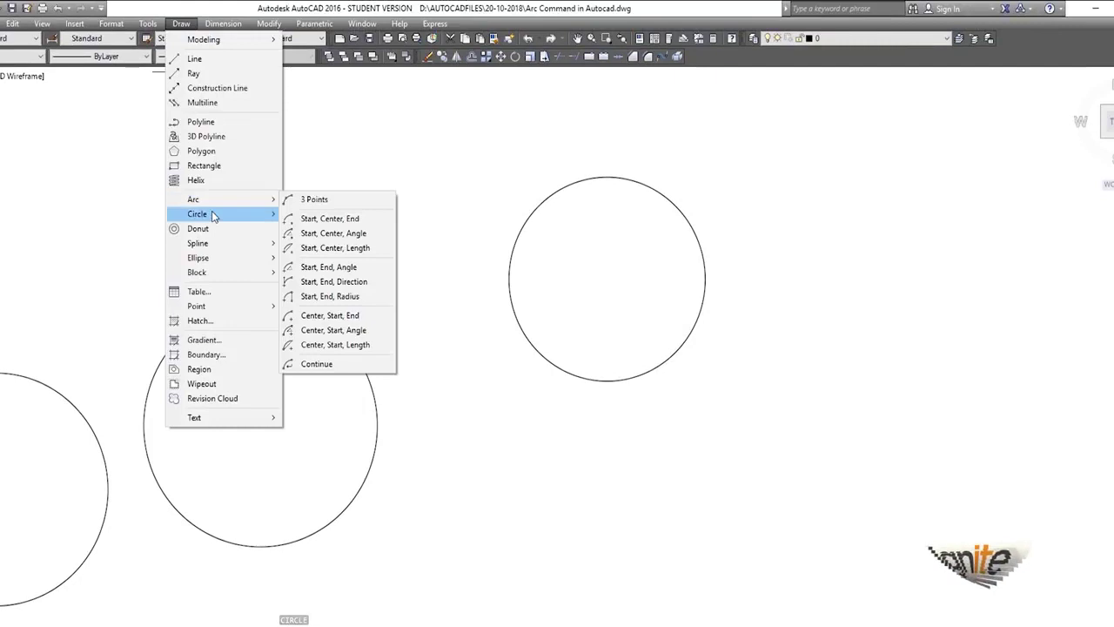
mouse_move(247, 214)
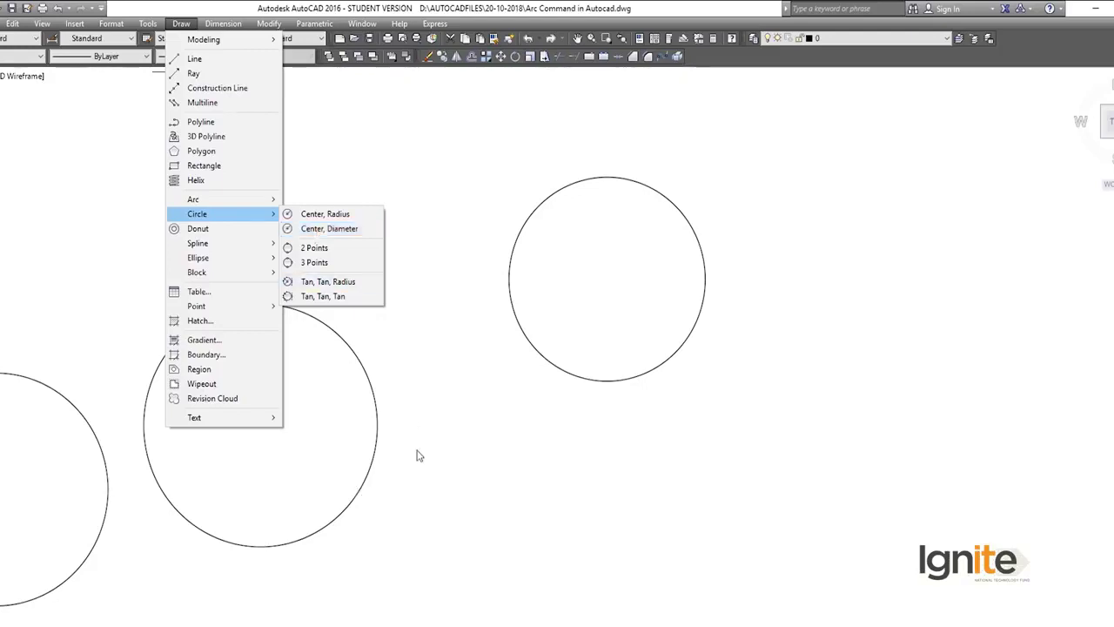
left_click(488, 378)
left_click(456, 402)
middle_click_drag(308, 453, 614, 320)
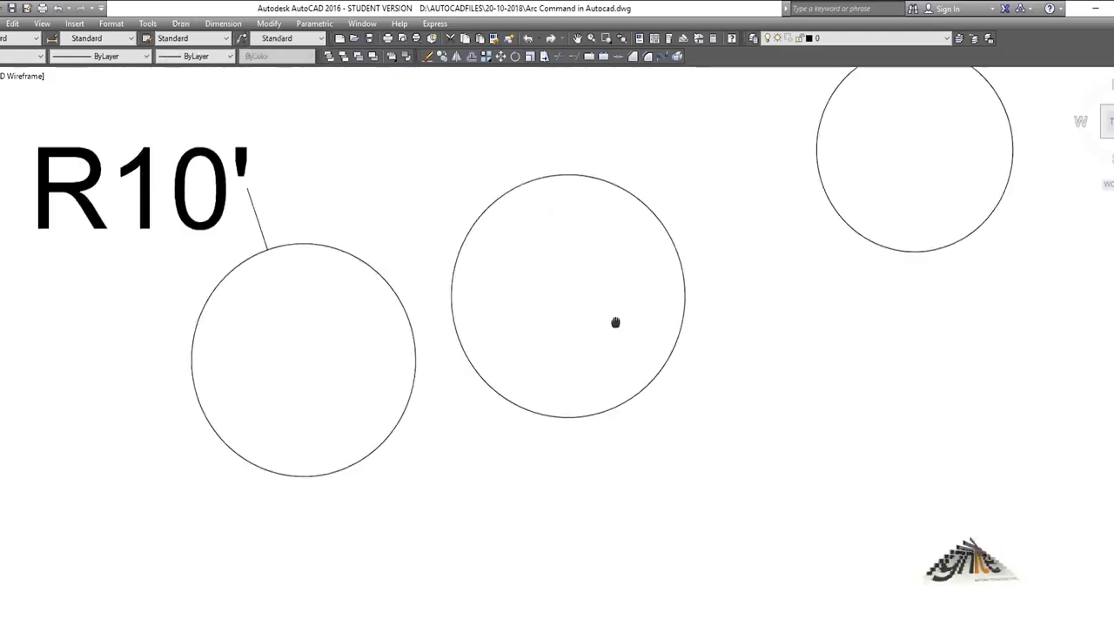
scroll(314, 331, "up", 2)
scroll(314, 332, "down", 2)
scroll(315, 332, "down", 2)
mouse_move(314, 332)
middle_mouse_down()
mouse_move(418, 284)
mouse_move(402, 265)
mouse_move(391, 298)
middle_mouse_up()
scroll(400, 277, "up", 2)
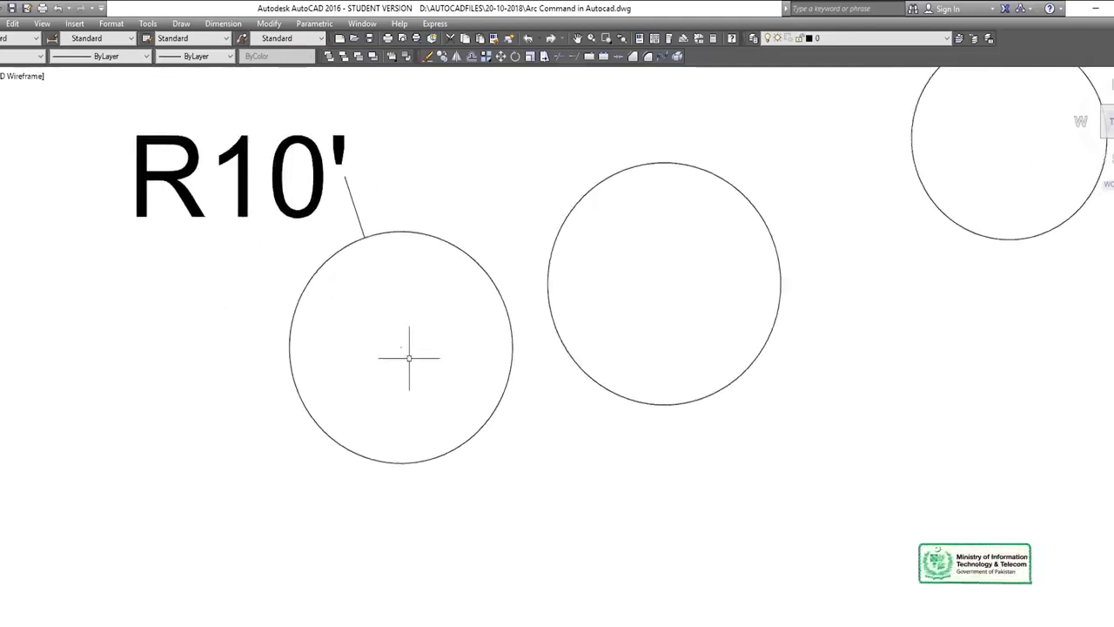
scroll(398, 347, "up", 4)
scroll(398, 349, "down", 2)
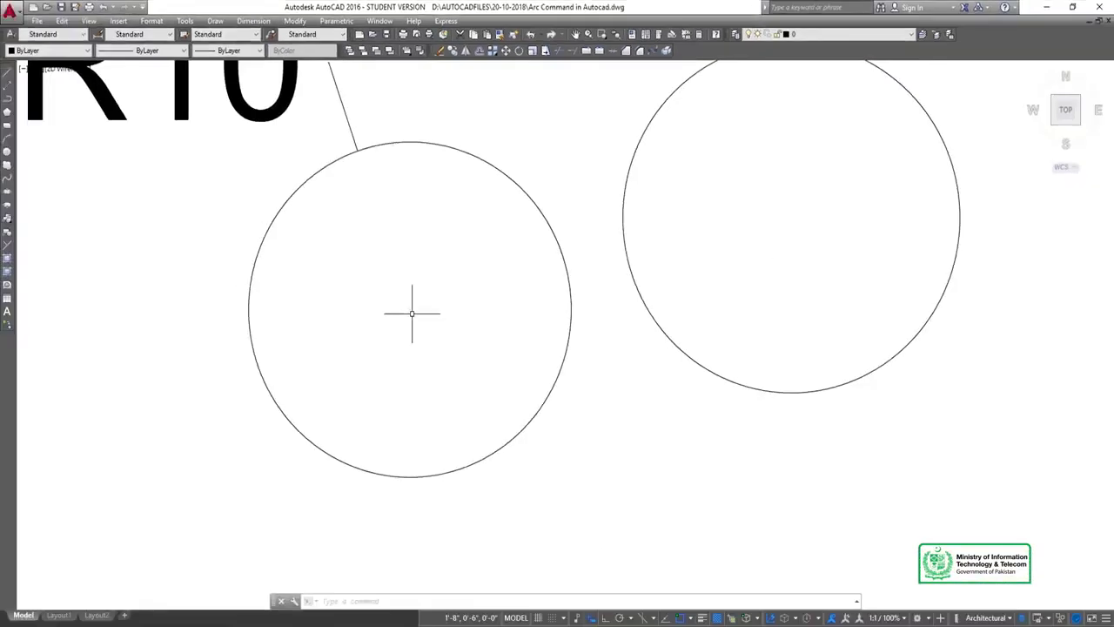